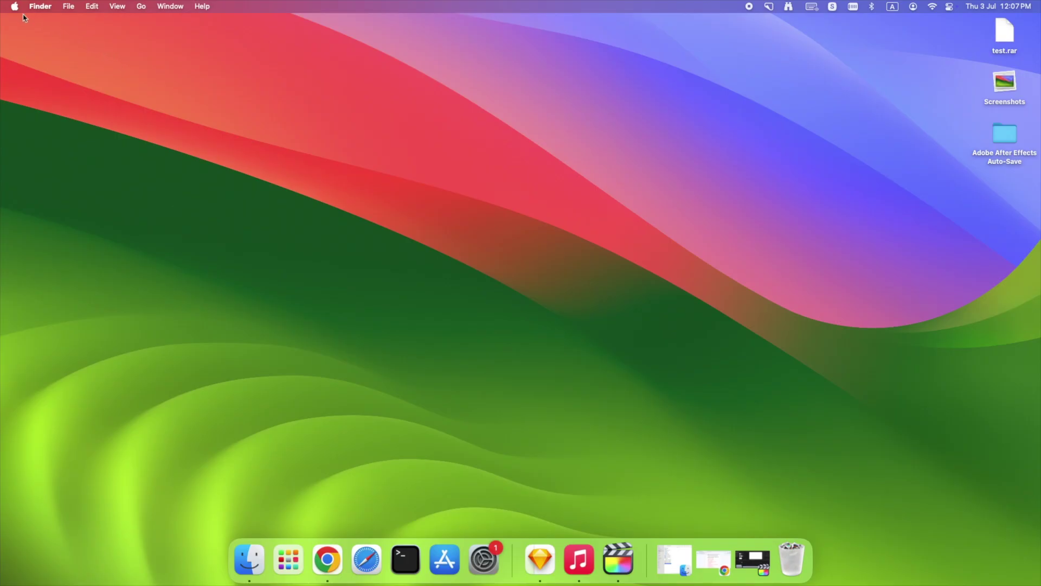
Step: Switch on the Content & Privacy toggle in the Mac's Screen Time settings
left_click(16, 7)
left_click(34, 42)
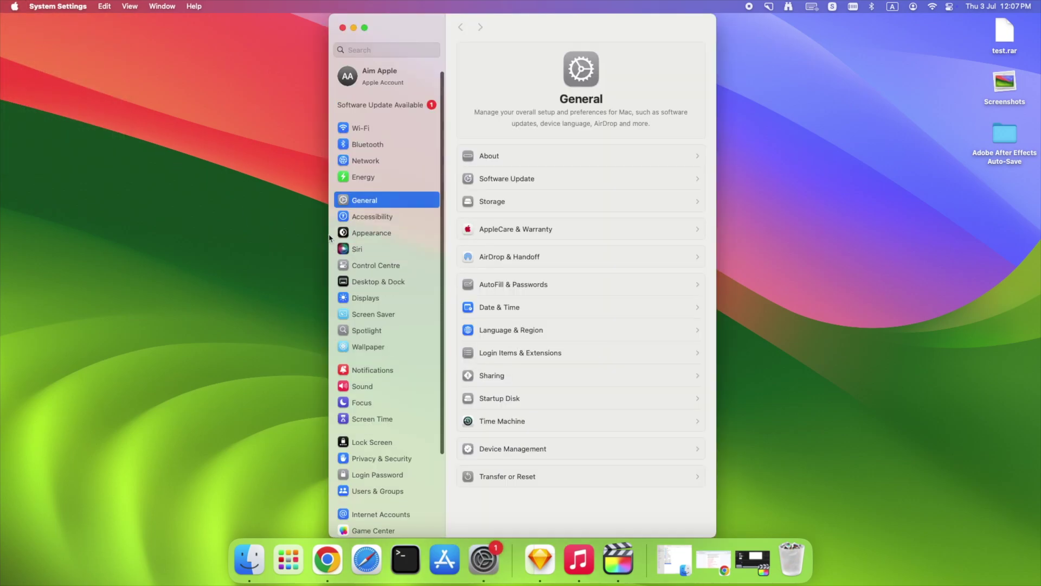
scroll(393, 336, "down", 2)
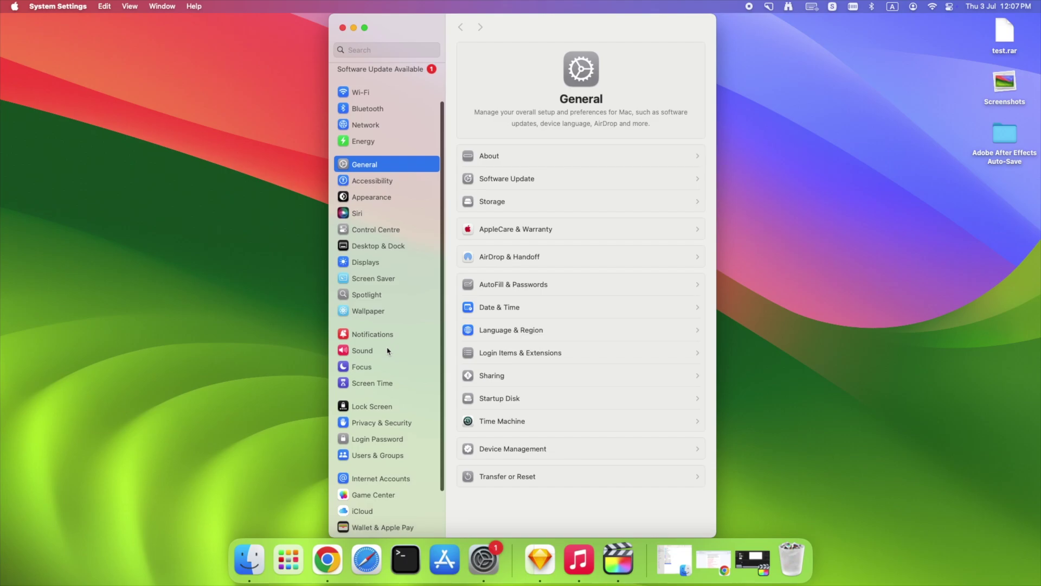
scroll(389, 352, "down", 2)
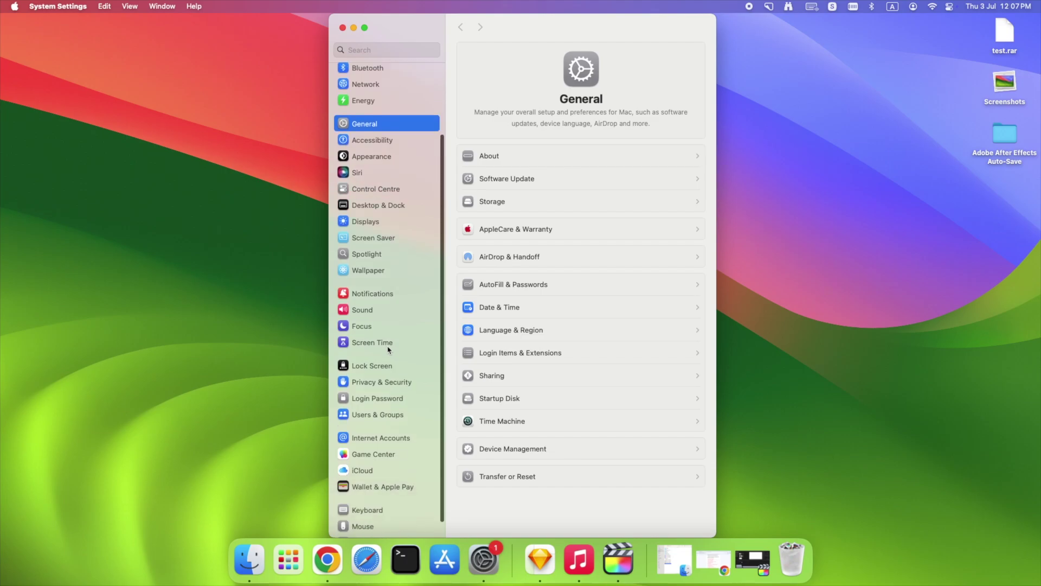
left_click(341, 347)
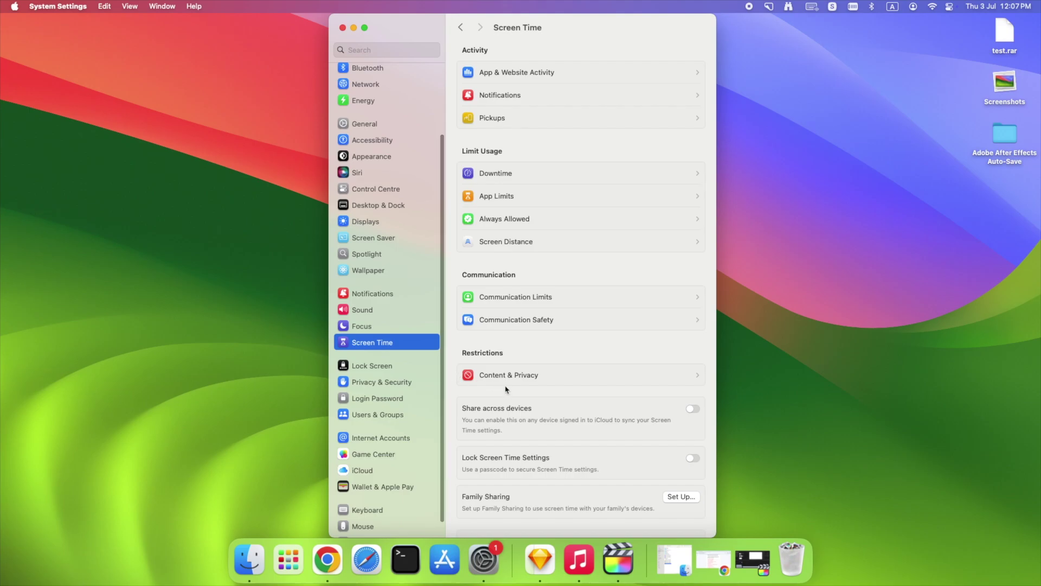
left_click(540, 383)
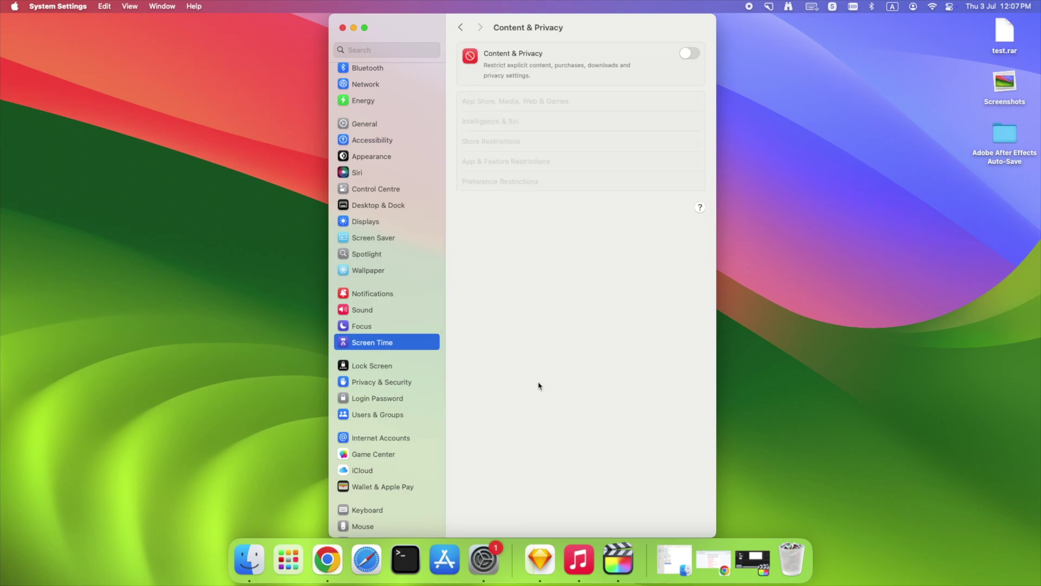
left_click(690, 54)
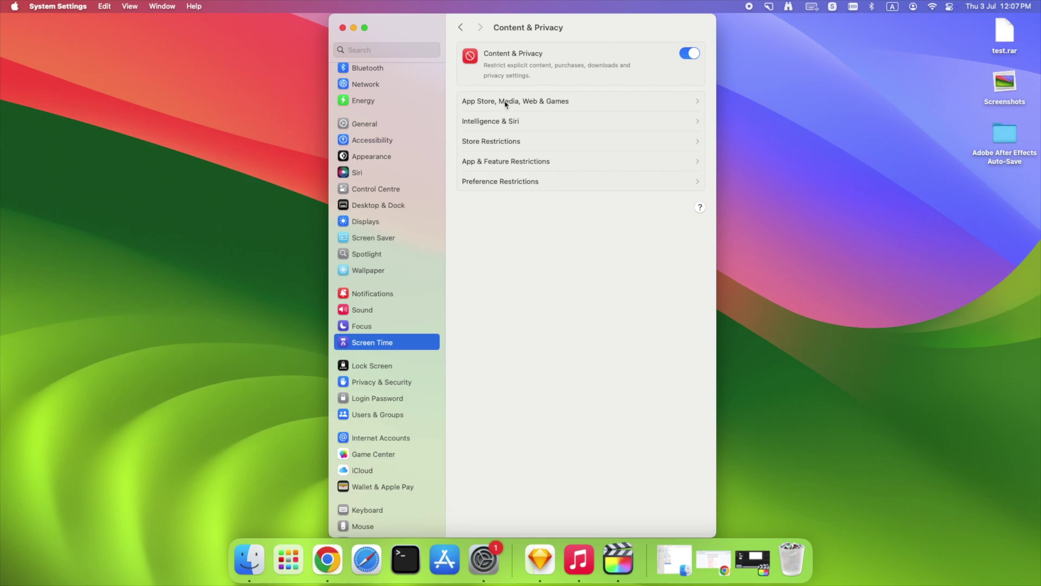
Step: Keep Safari's Access to Web Content at Limit Adult Websites under App Store, Media, Web & Games
left_click(538, 106)
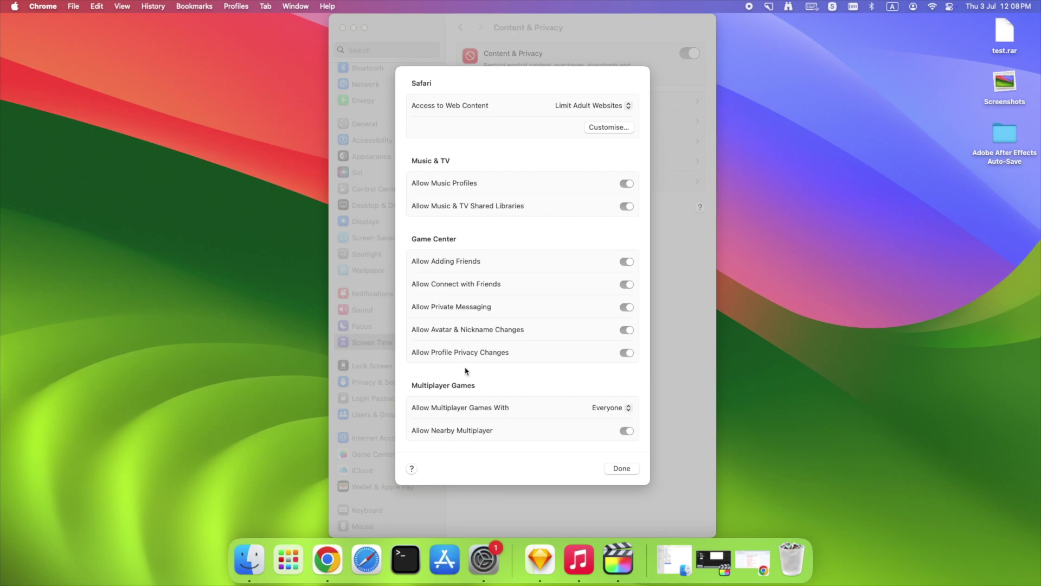
left_click(616, 106)
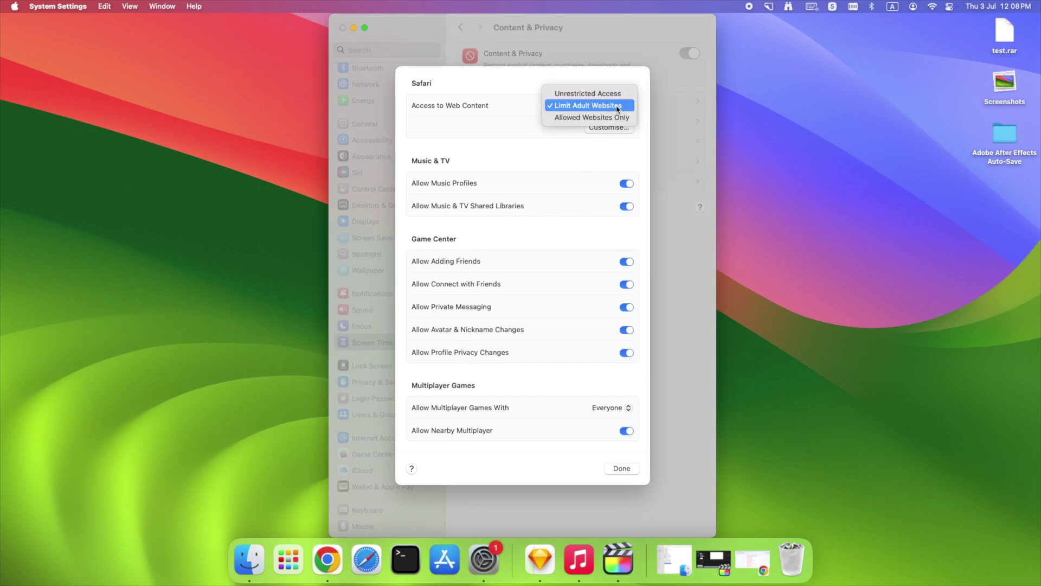
left_click(617, 106)
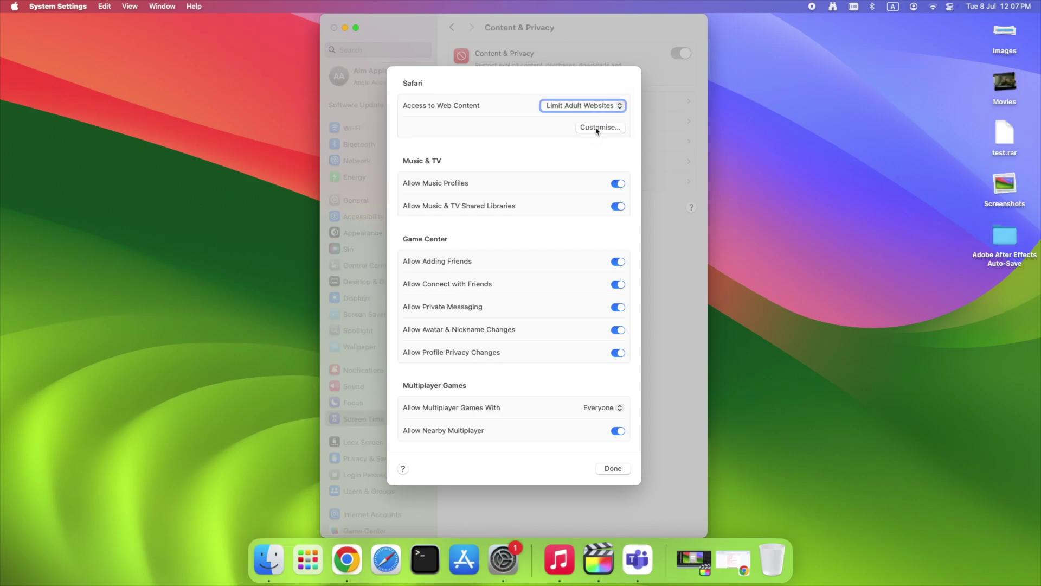
left_click(597, 128)
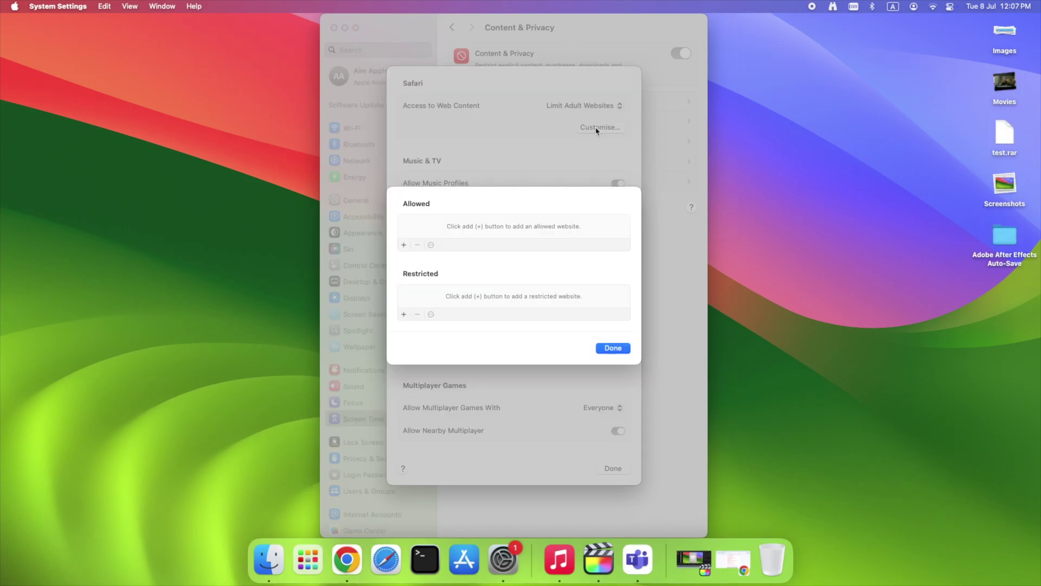
left_click(403, 316)
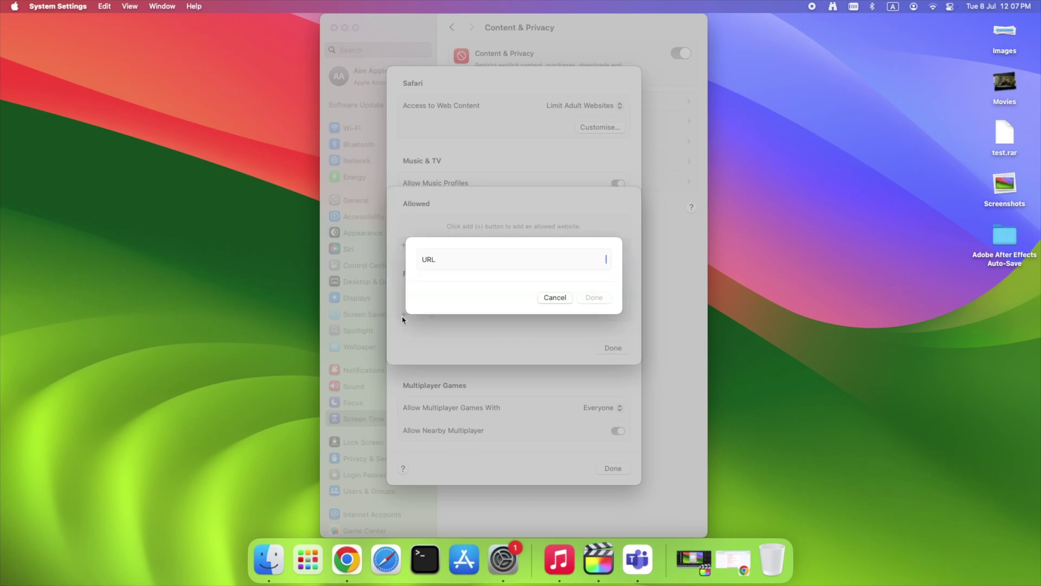
type("www.face")
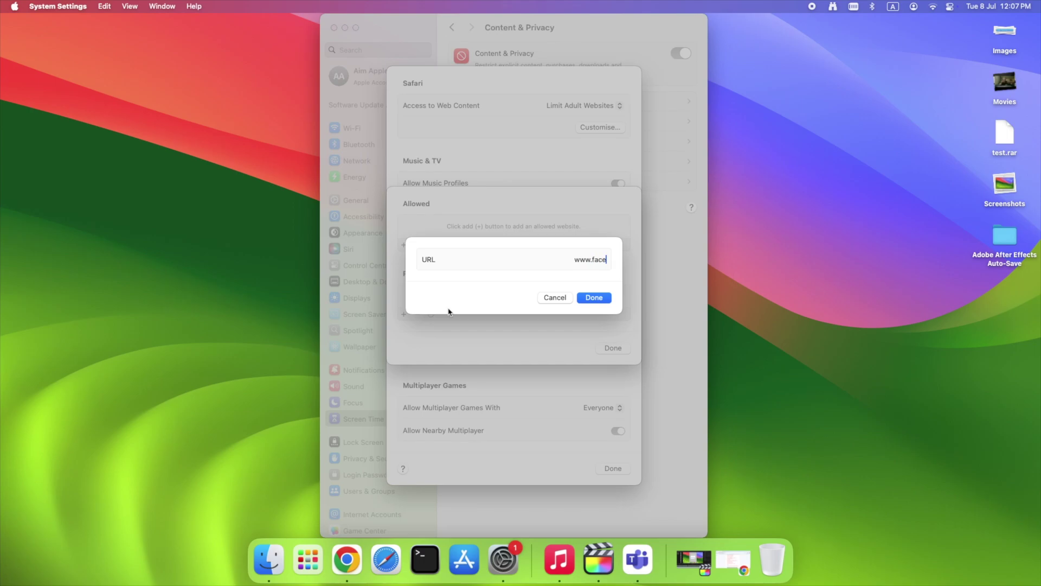
type("book.com")
left_click(594, 298)
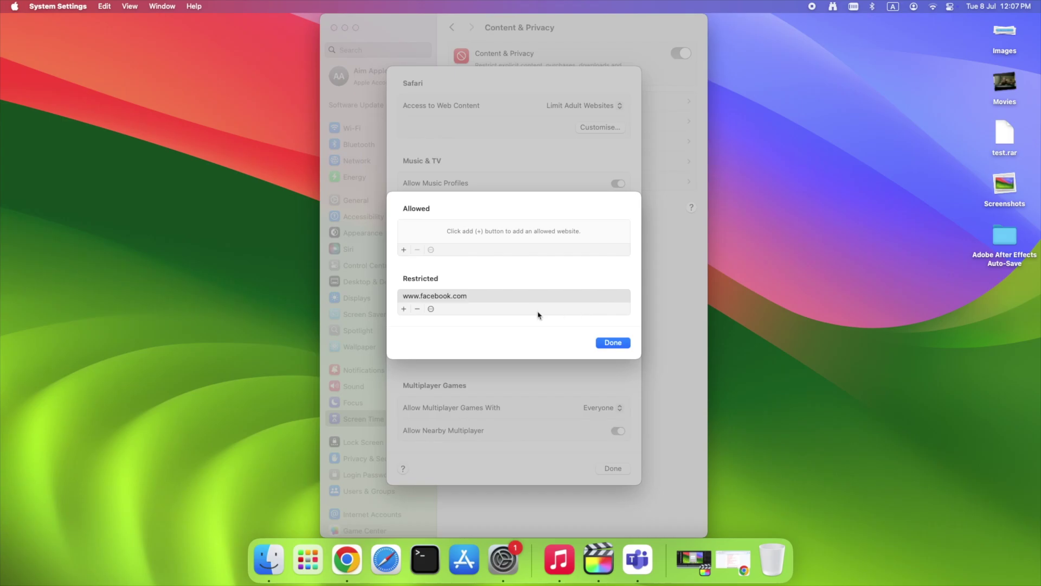
left_click(613, 344)
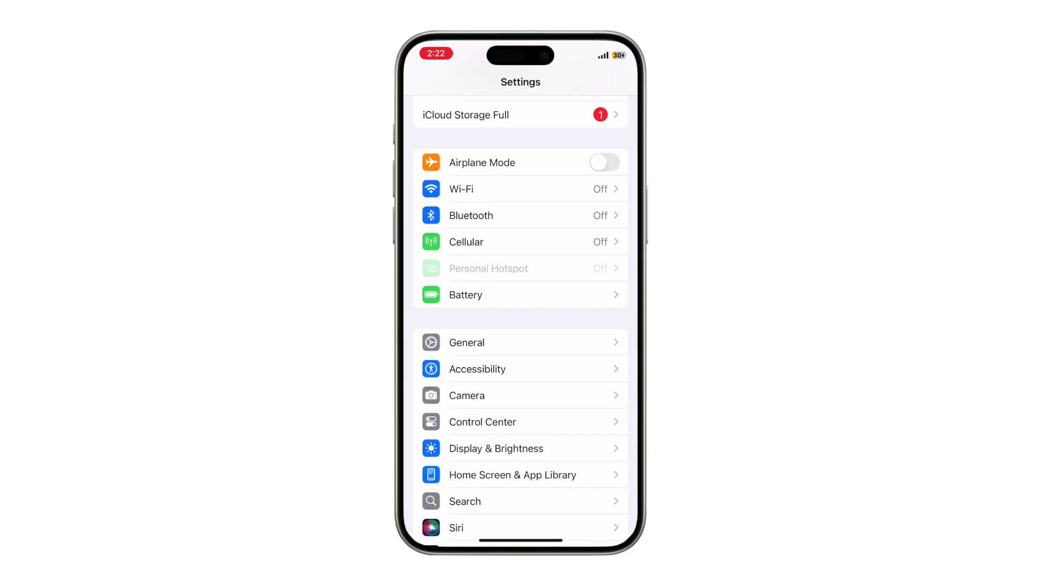
Step: Turn on Content & Privacy Restrictions in the iPhone's Screen Time settings
scroll(520, 320, "down", 5)
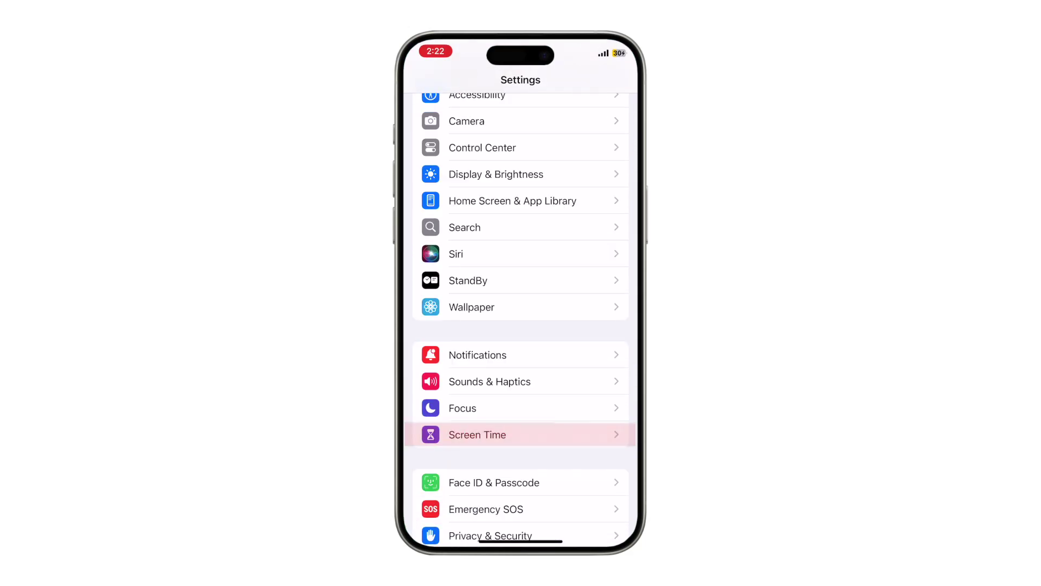
left_click(521, 434)
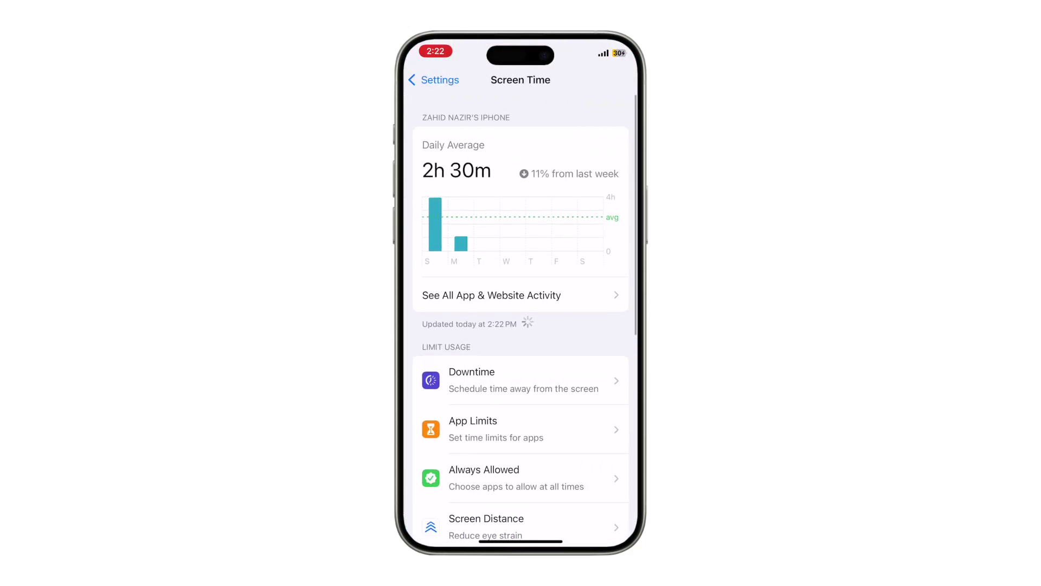
scroll(521, 320, "down", 5)
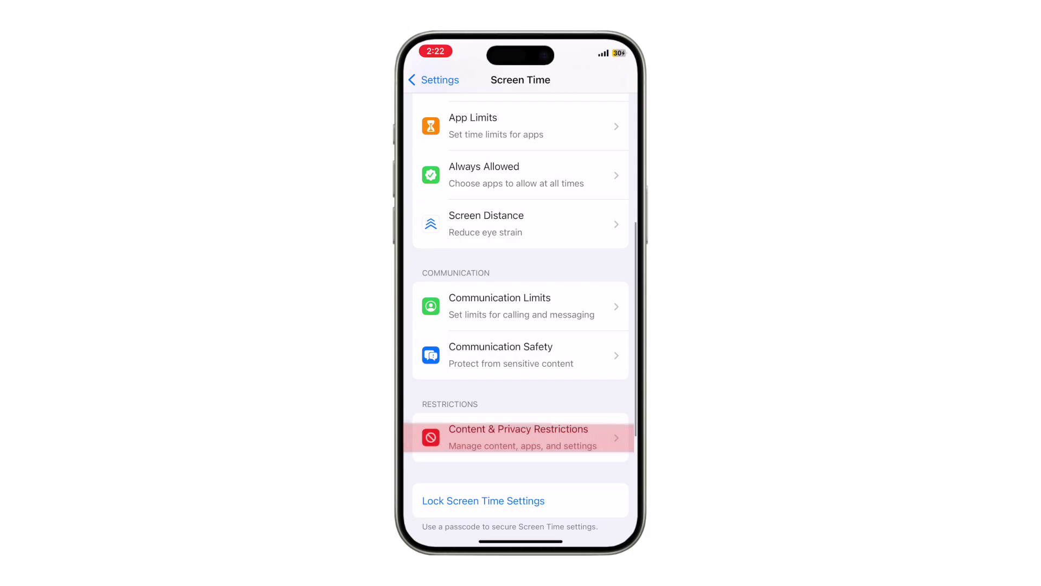
left_click(520, 437)
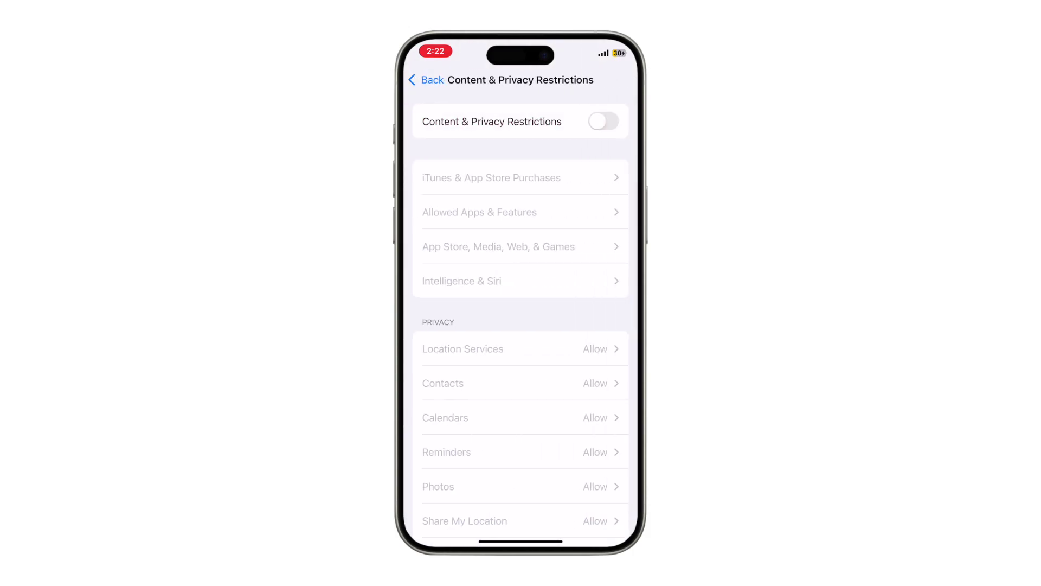
left_click(603, 121)
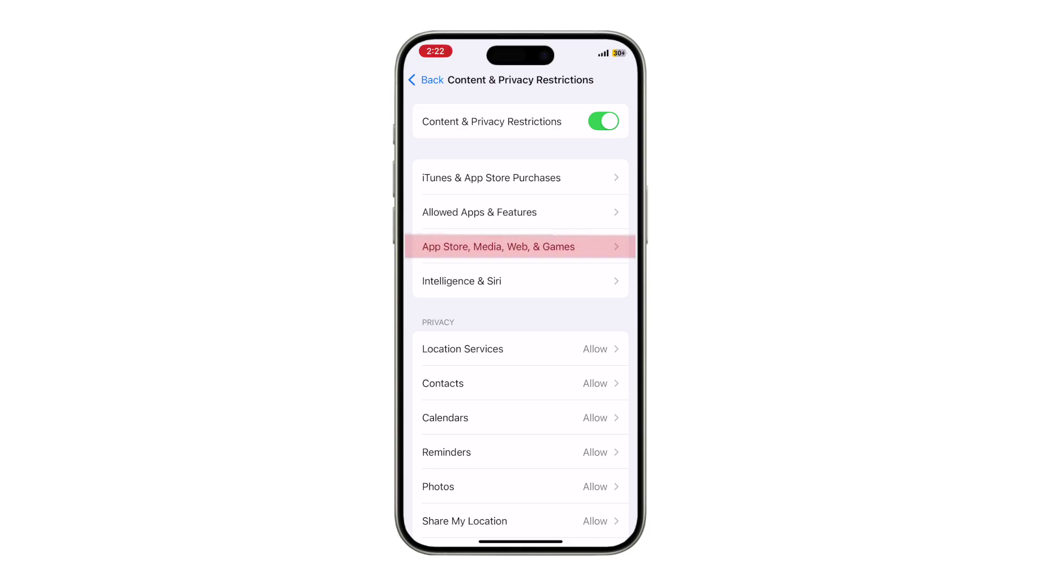
Step: Show the Web Content choices under App Store, Media, Web, & Games
left_click(499, 246)
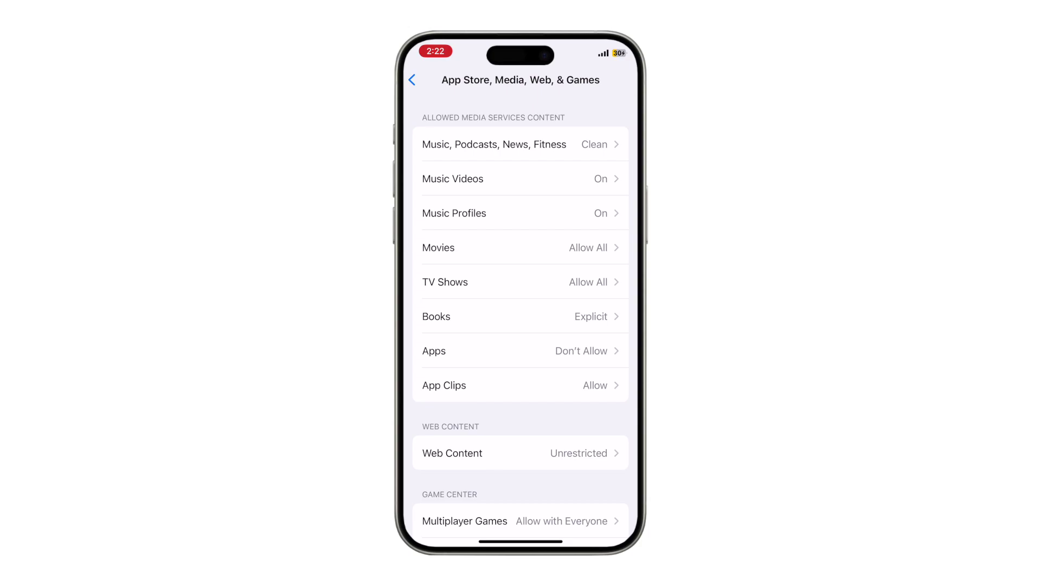
scroll(521, 318, "down", 2)
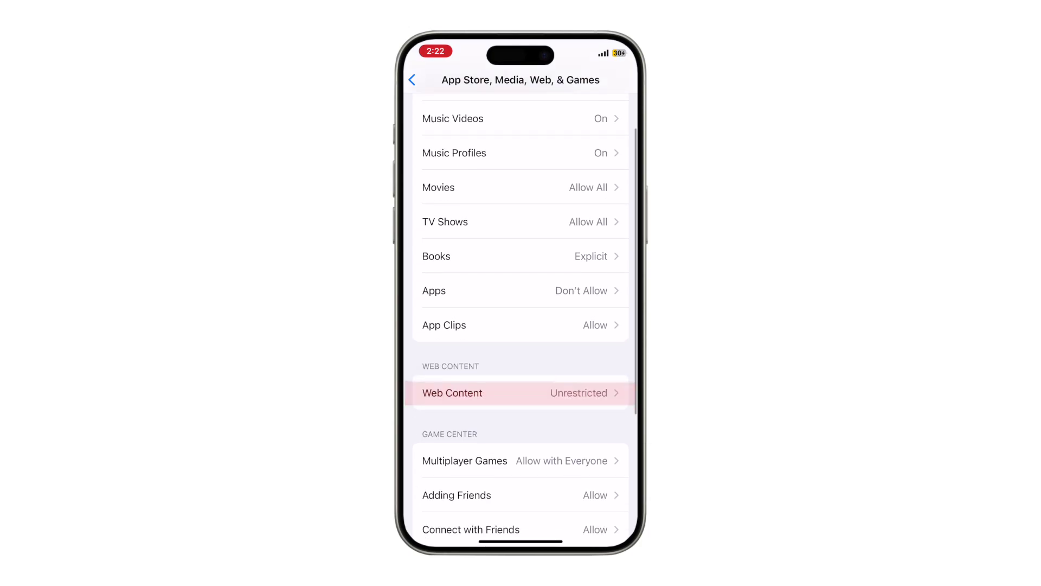
left_click(452, 392)
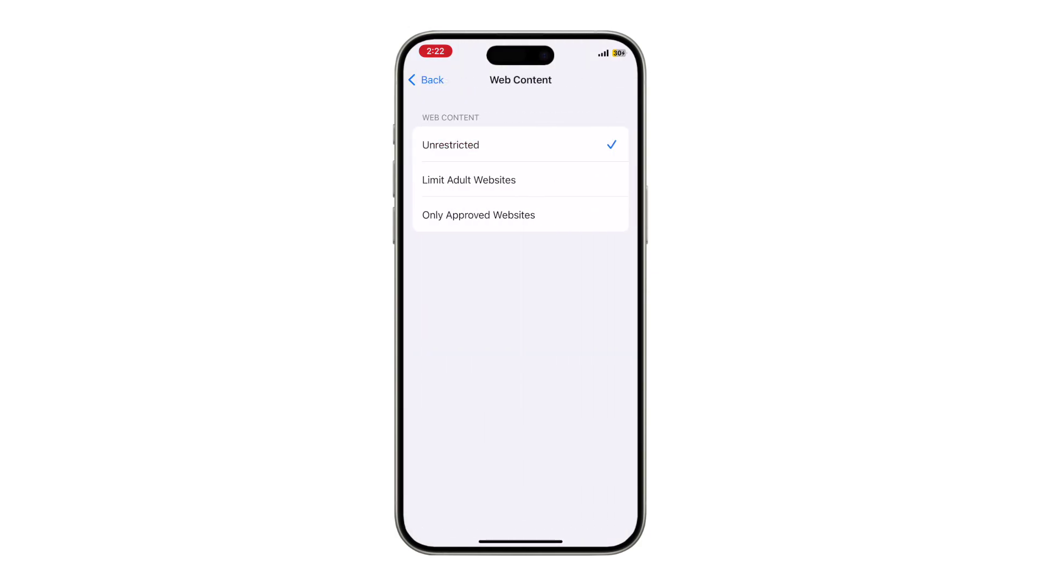
left_click(469, 179)
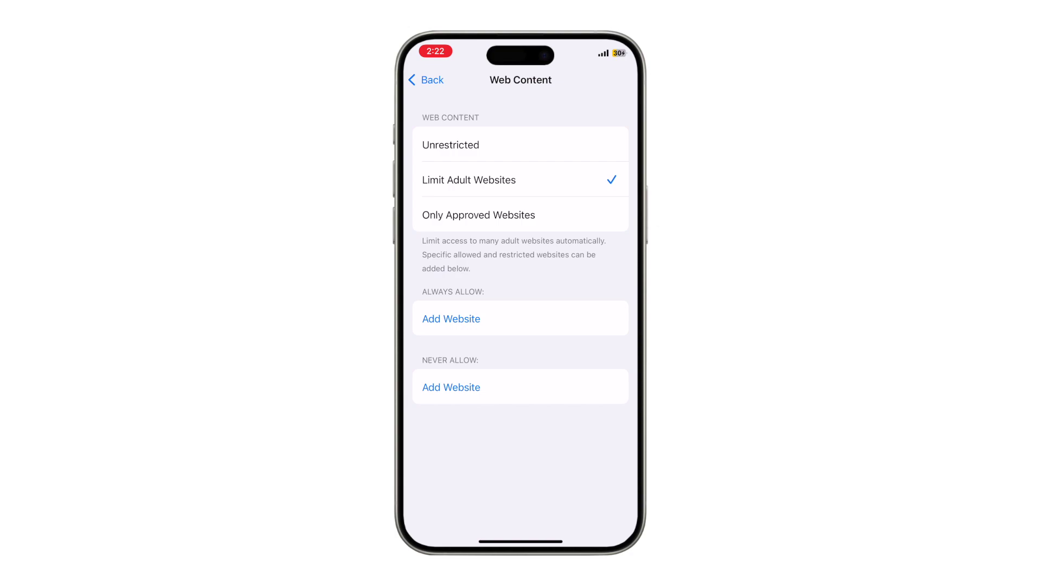
left_click(452, 318)
type("www")
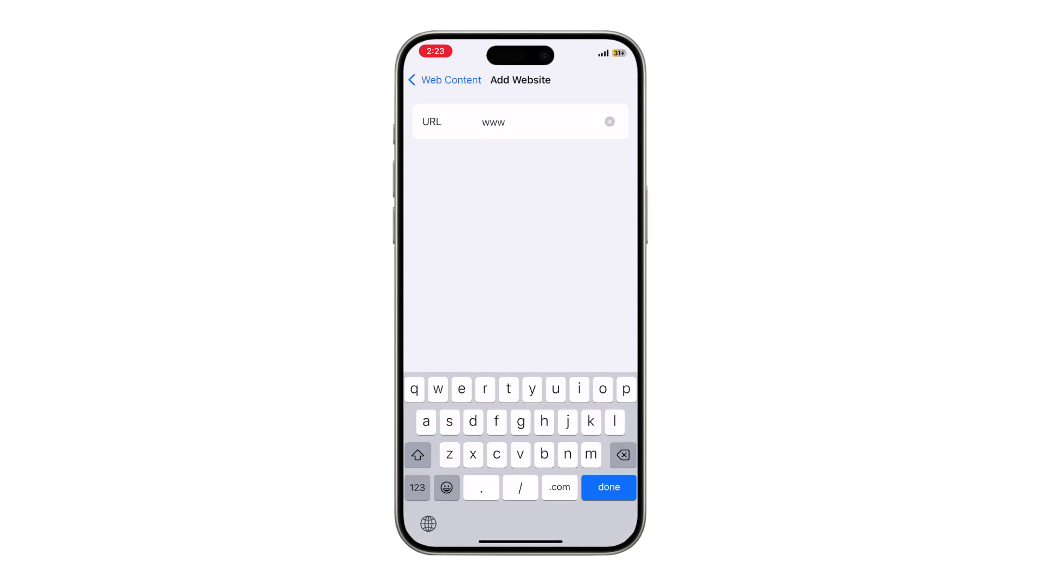
type(".khanacademy.org.")
key("Return")
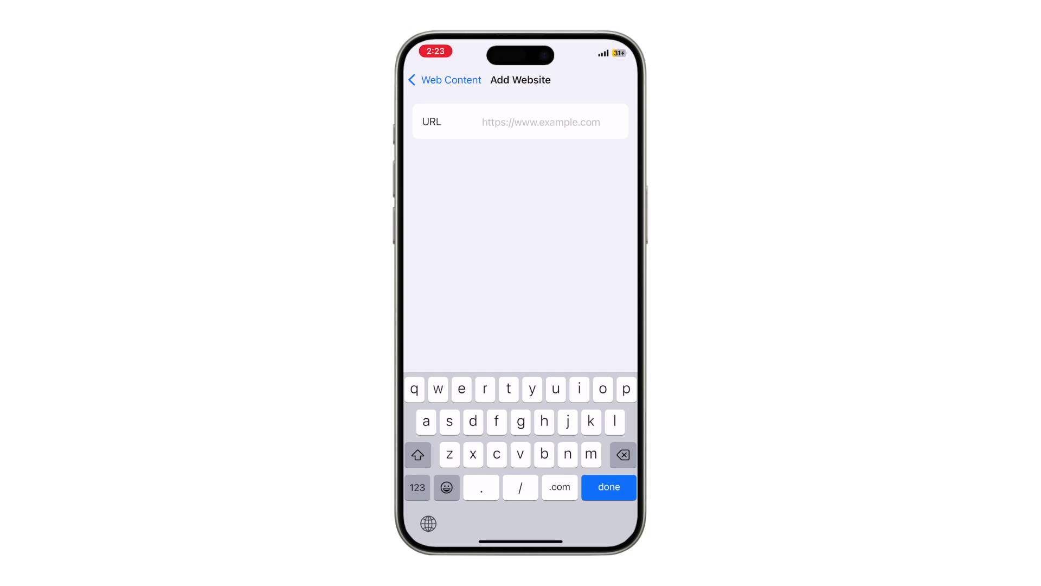
type("www.")
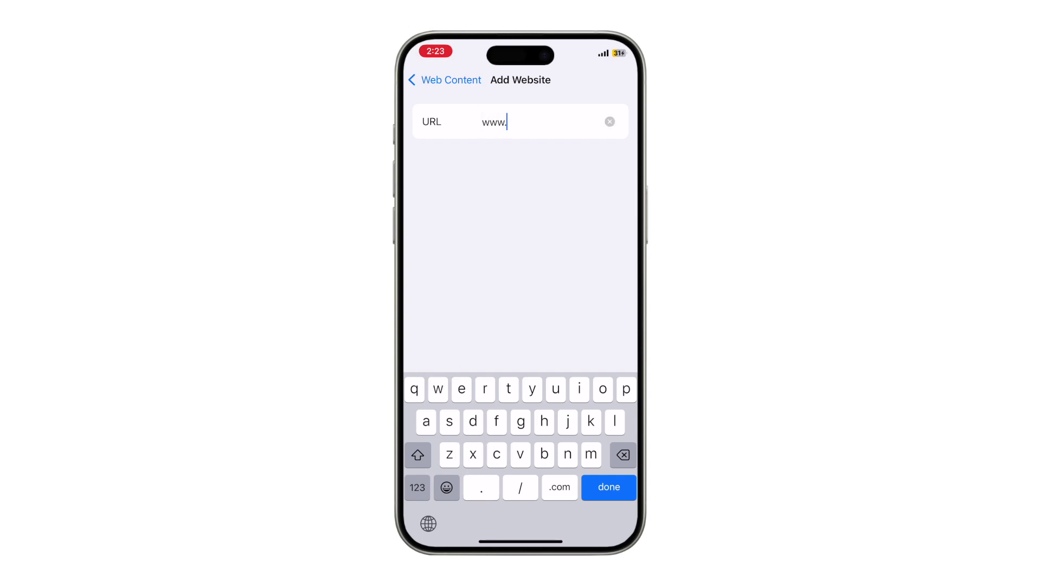
type("reddit.com")
key("Return")
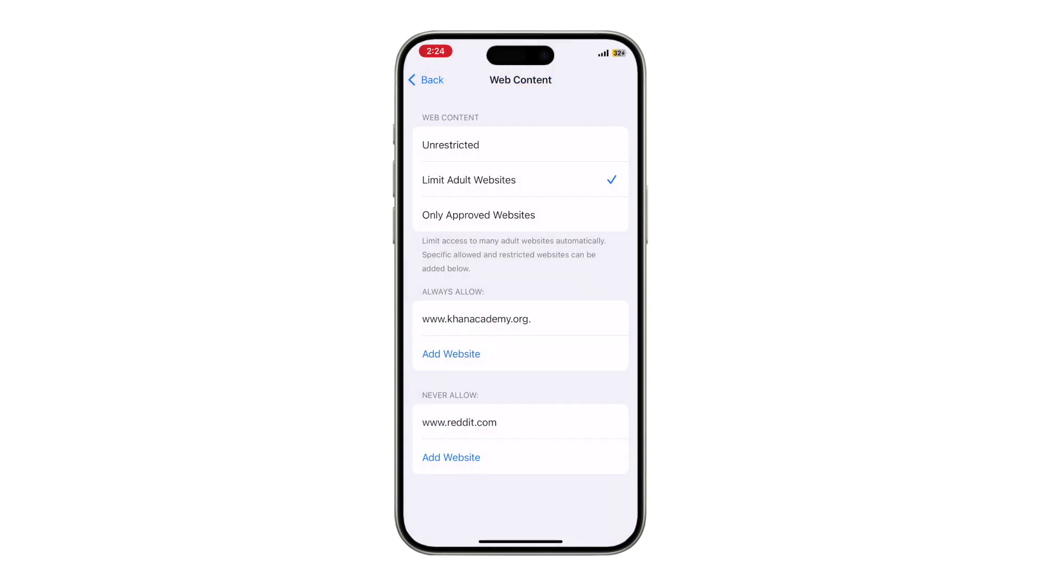
left_click(479, 215)
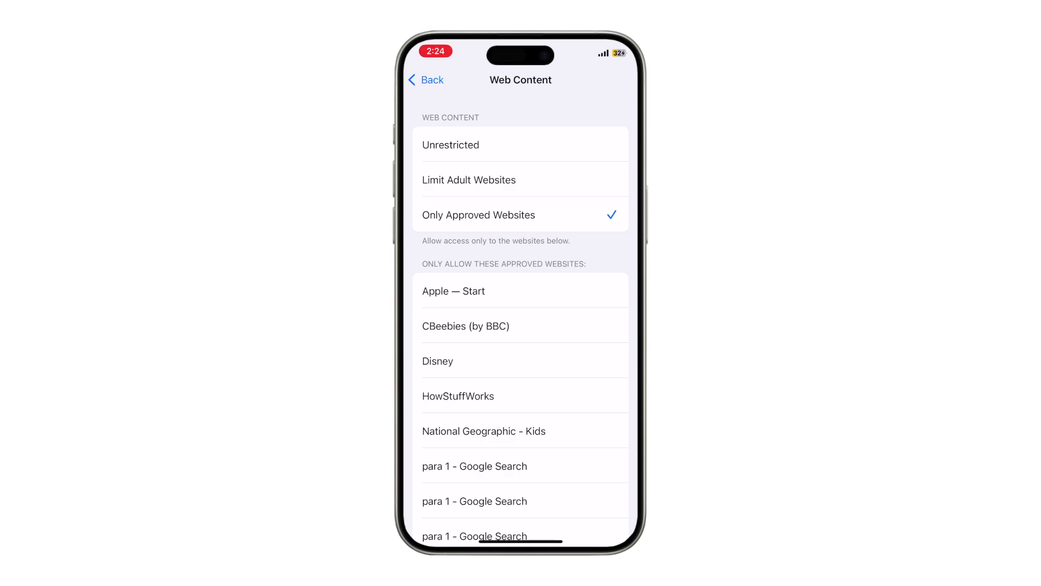
scroll(520, 326, "down", 1)
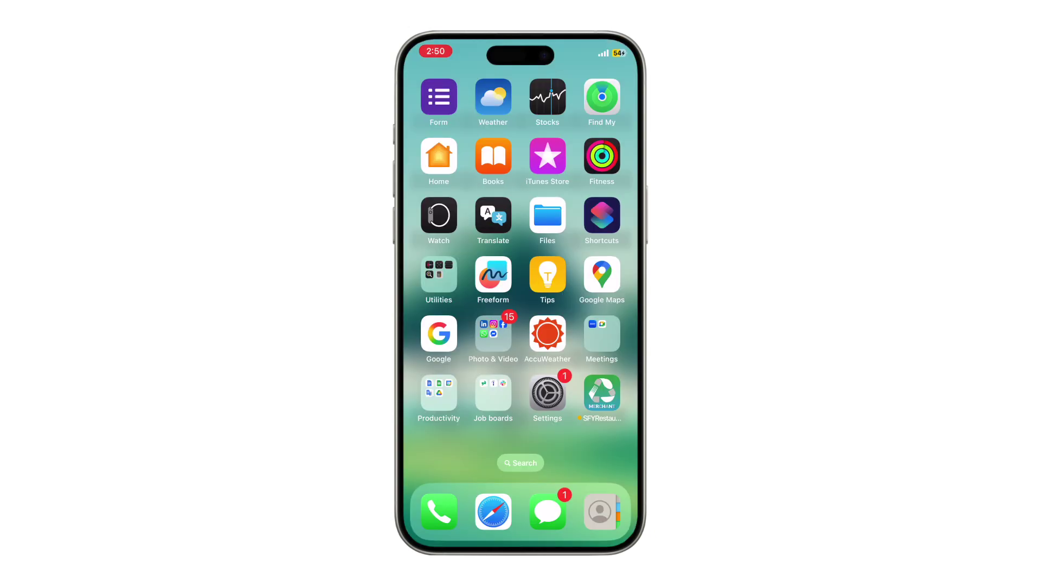
Step: Switch on Share Across Devices in the iPhone's Screen Time settings
left_click(546, 389)
scroll(521, 325, "down", 6)
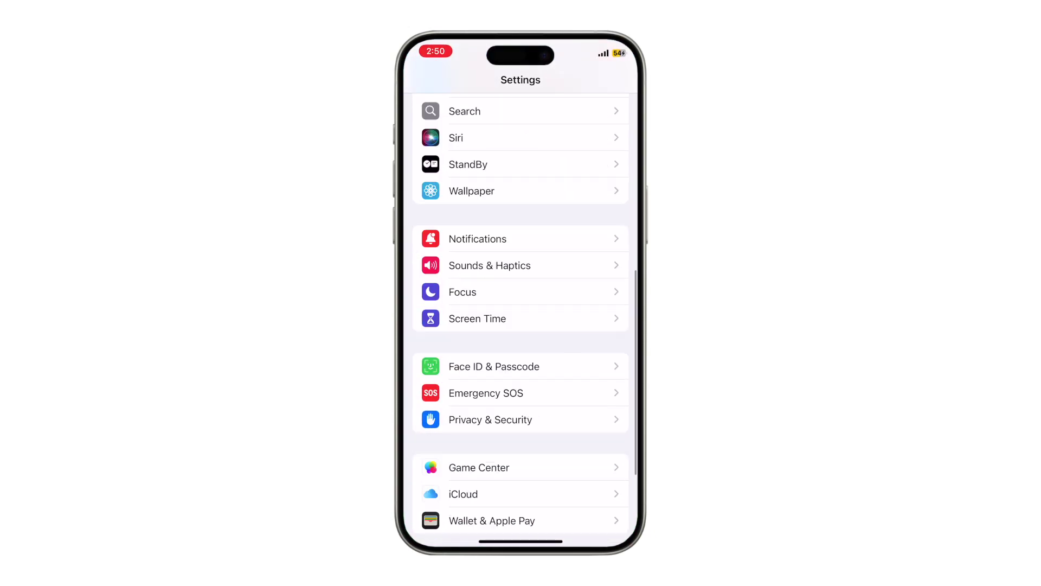
left_click(488, 316)
scroll(521, 325, "down", 3)
scroll(521, 320, "down", 5)
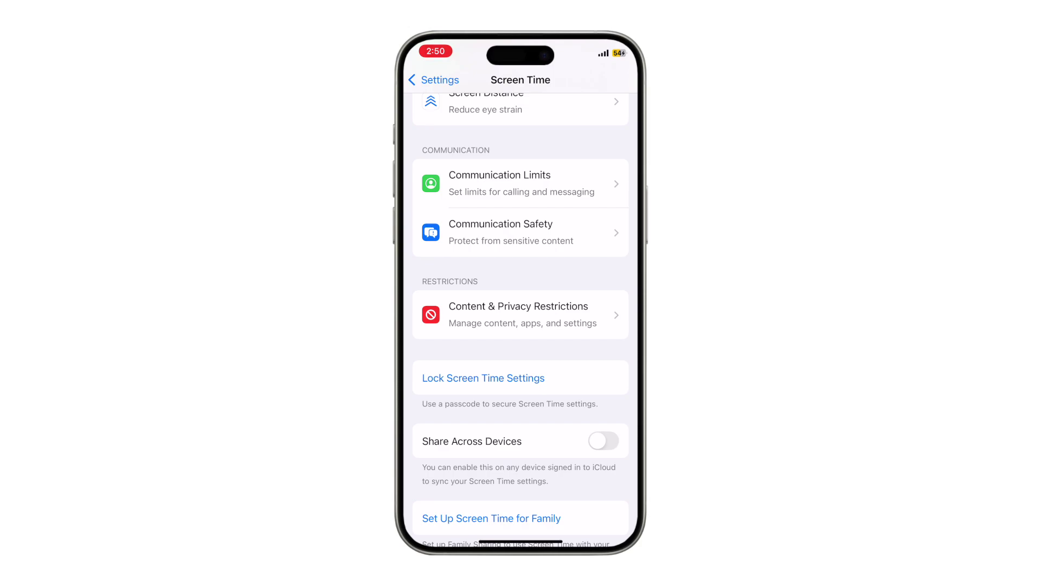
left_click(604, 440)
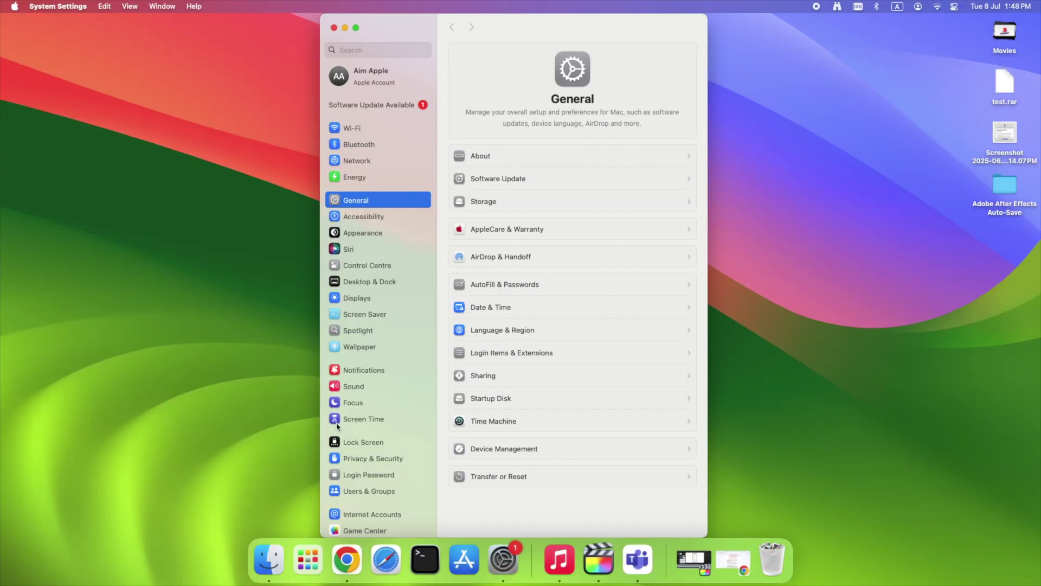
Step: Switch on Share across devices in the Mac's Screen Time pane
left_click(359, 422)
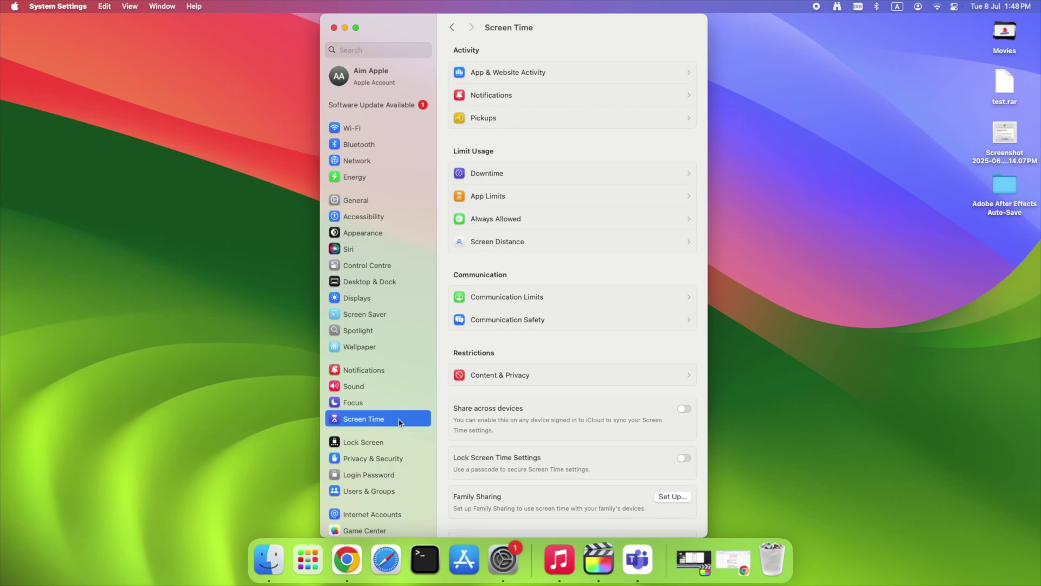
left_click(684, 412)
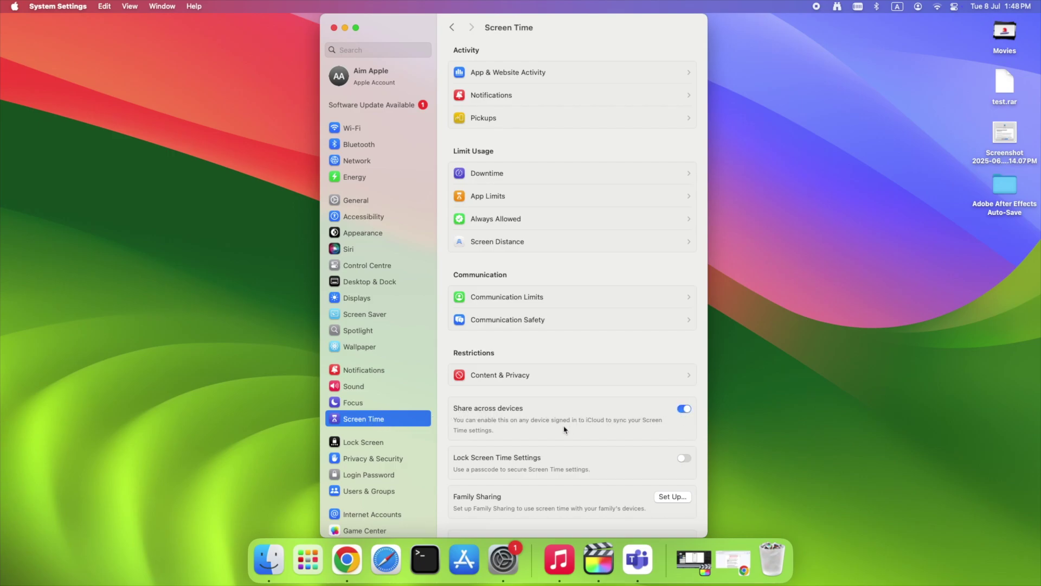